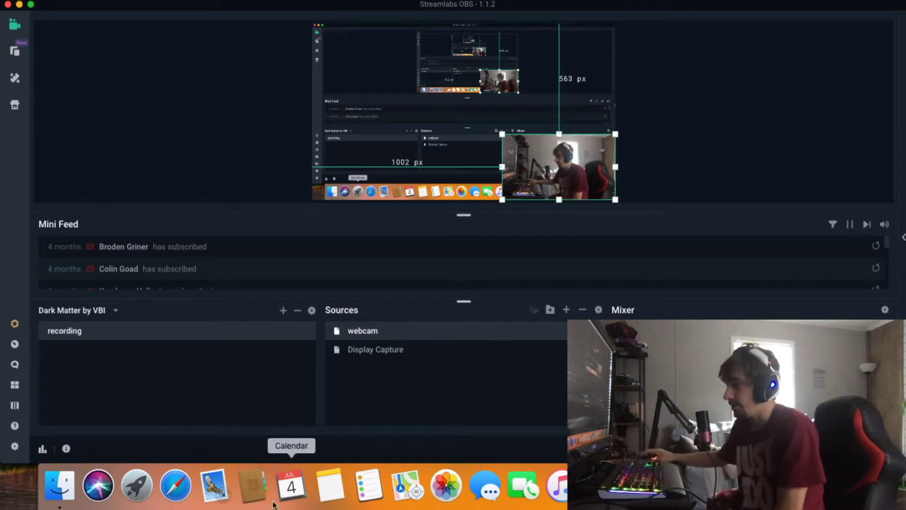
Step: Set the streaming software aside and move the iCUE window slightly lower on screen
click(19, 5)
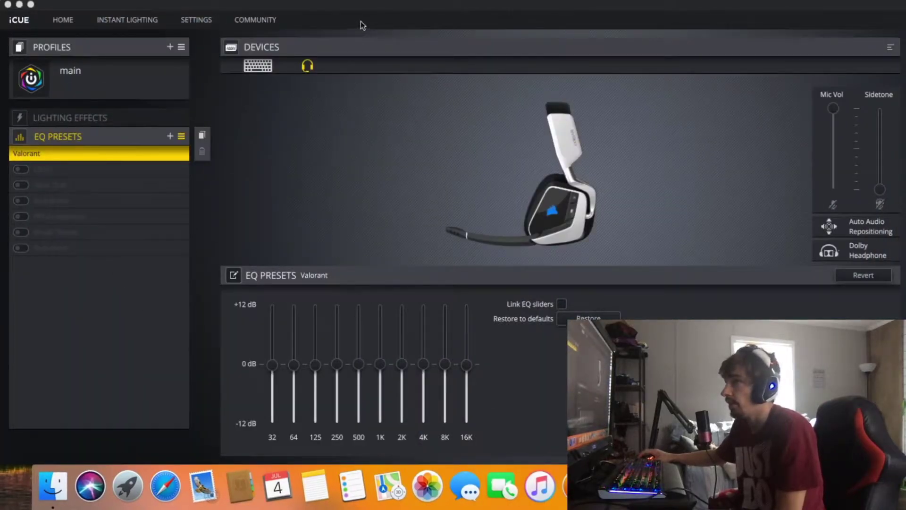
drag(365, 7, 374, 23)
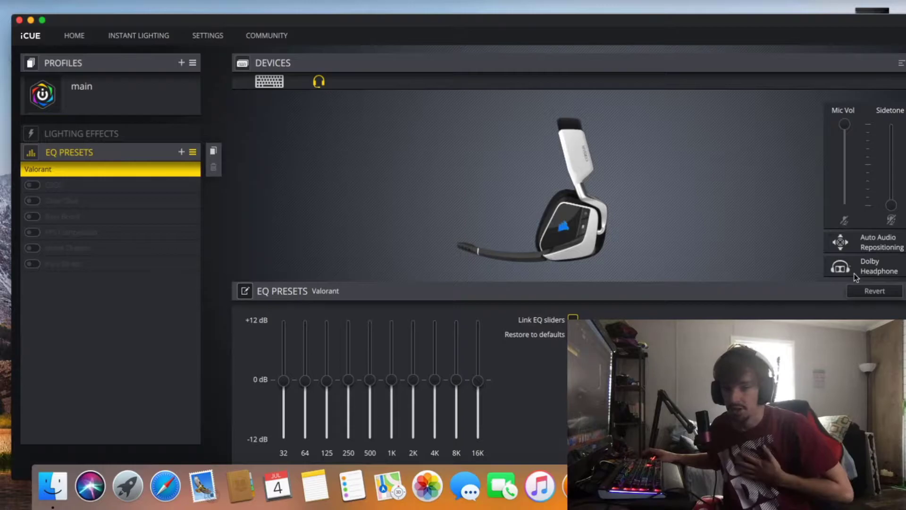
click(860, 270)
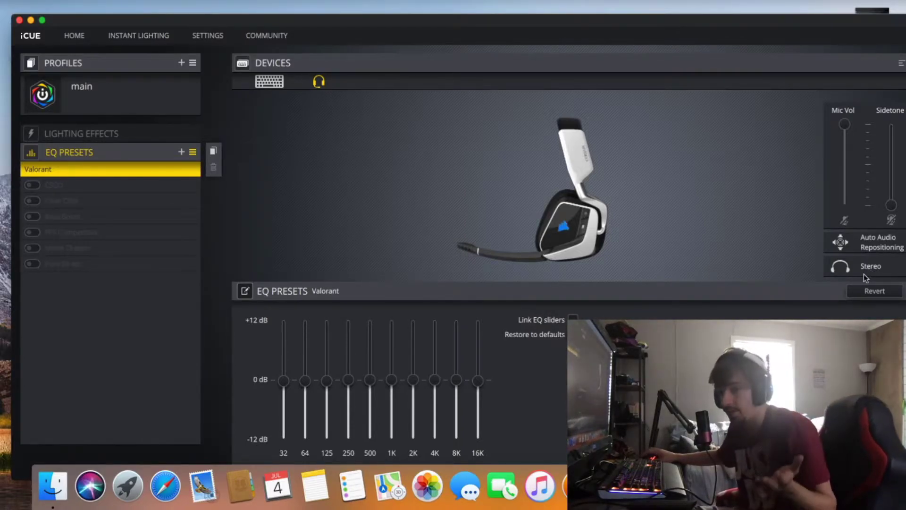
click(855, 268)
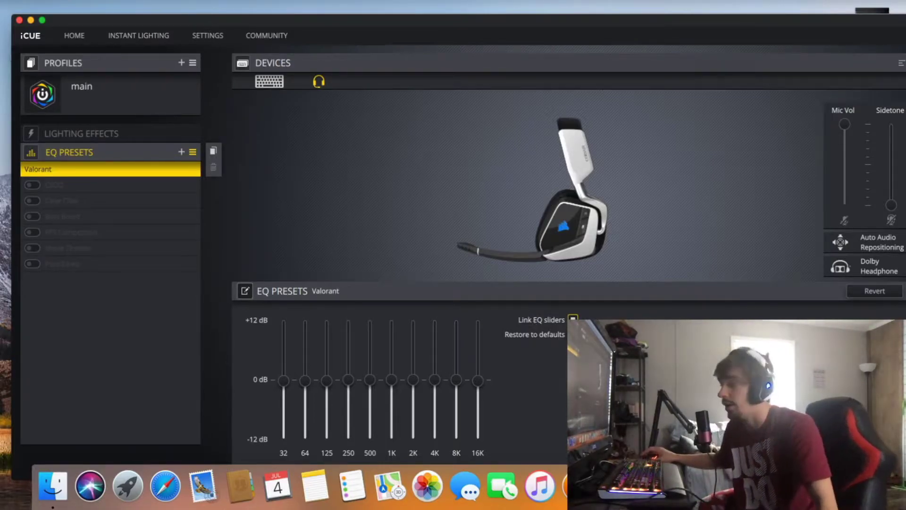
drag(287, 385, 294, 322)
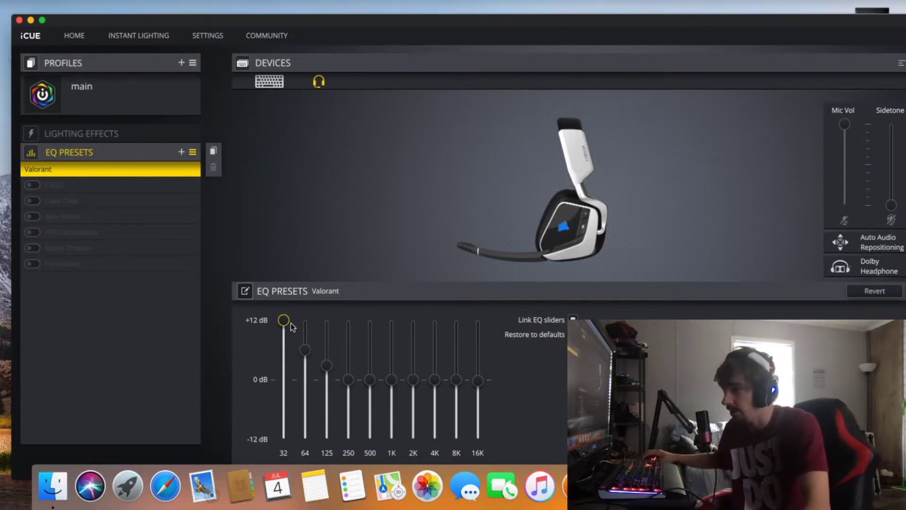
drag(291, 324, 289, 379)
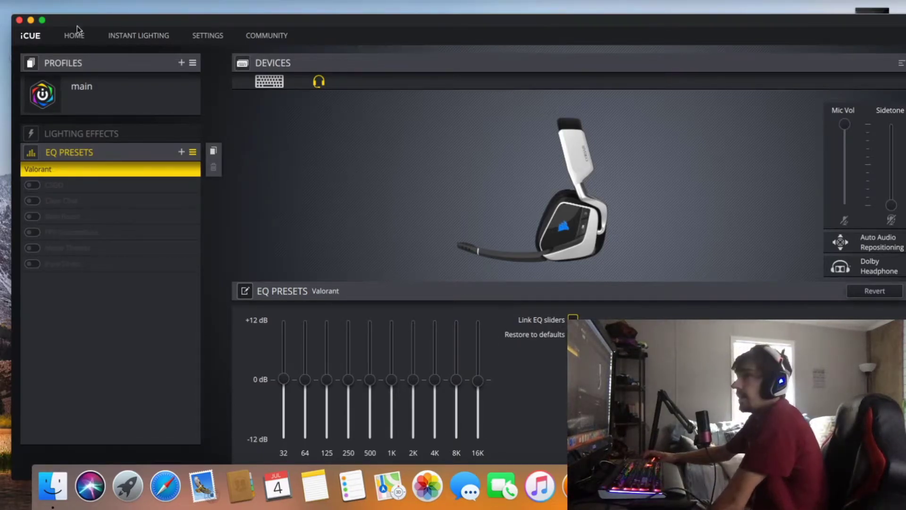
Step: Minimize iCUE and Google 'valorant download' in Safari, refining the search to 'valorant download mac'
click(30, 21)
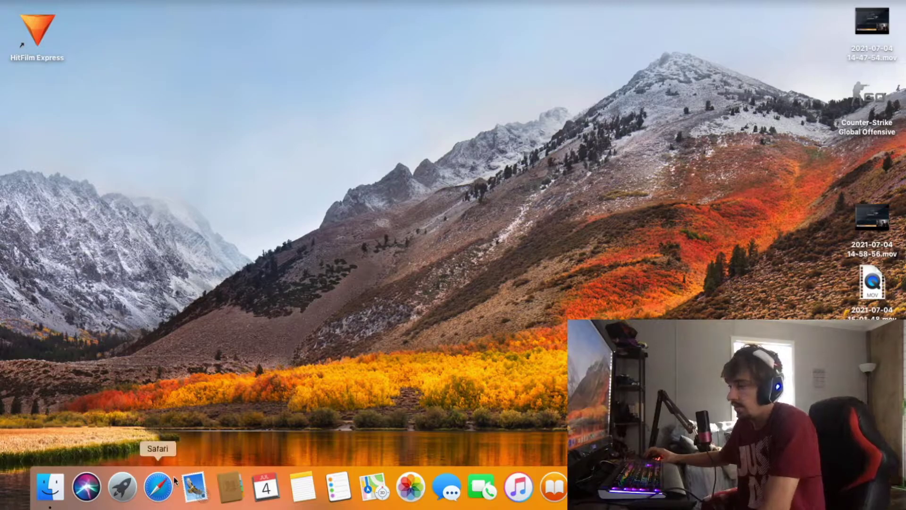
click(159, 486)
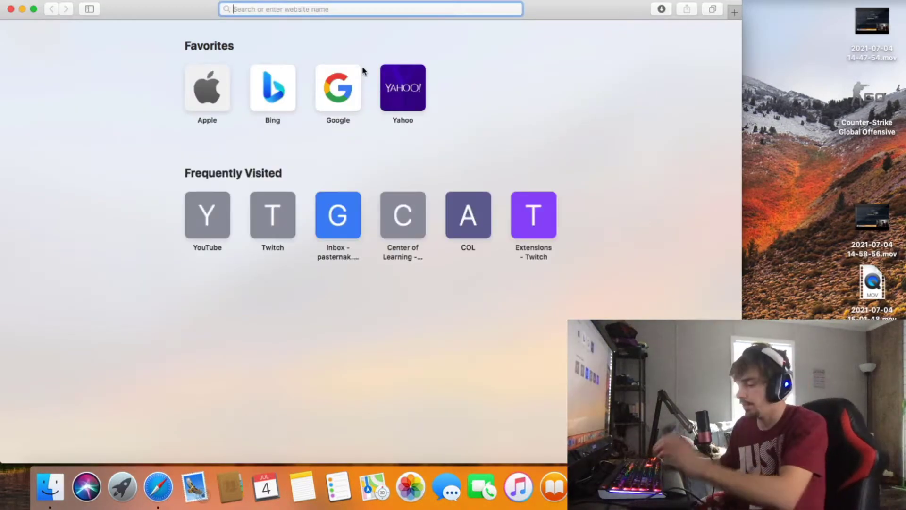
text(valorant)
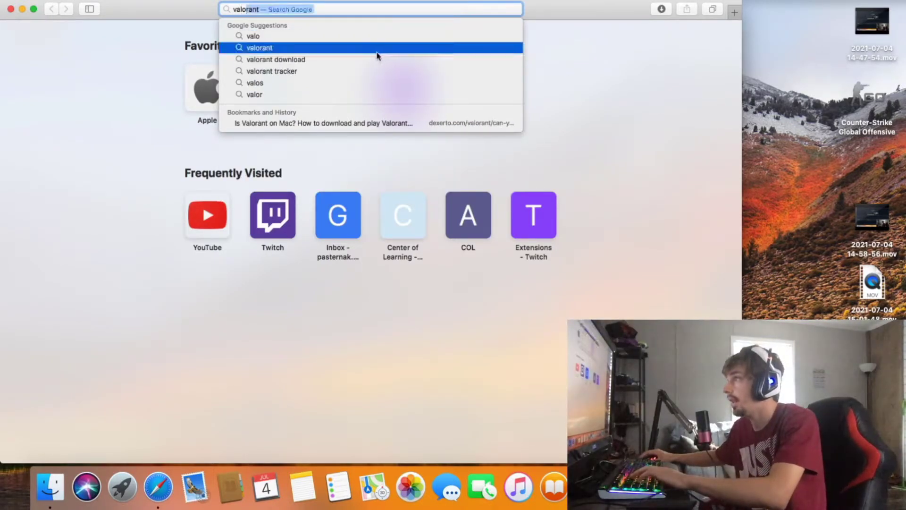
click(367, 60)
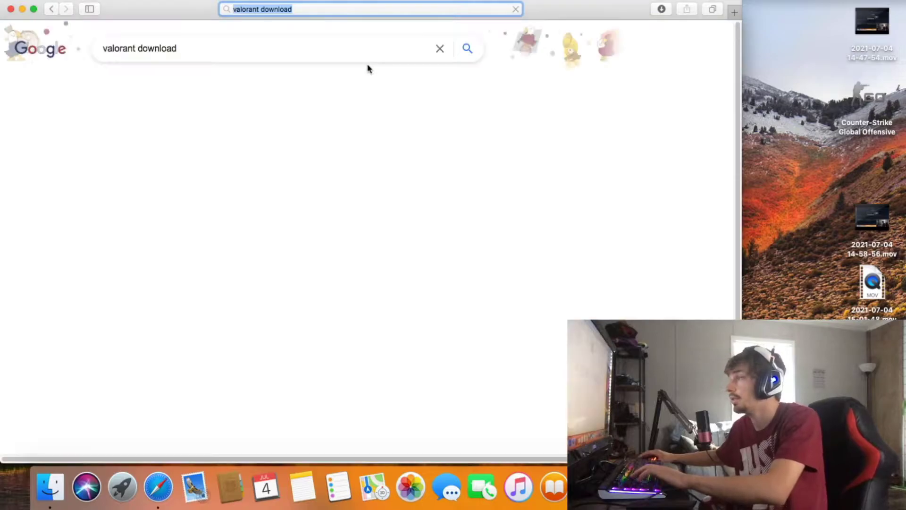
click(193, 45)
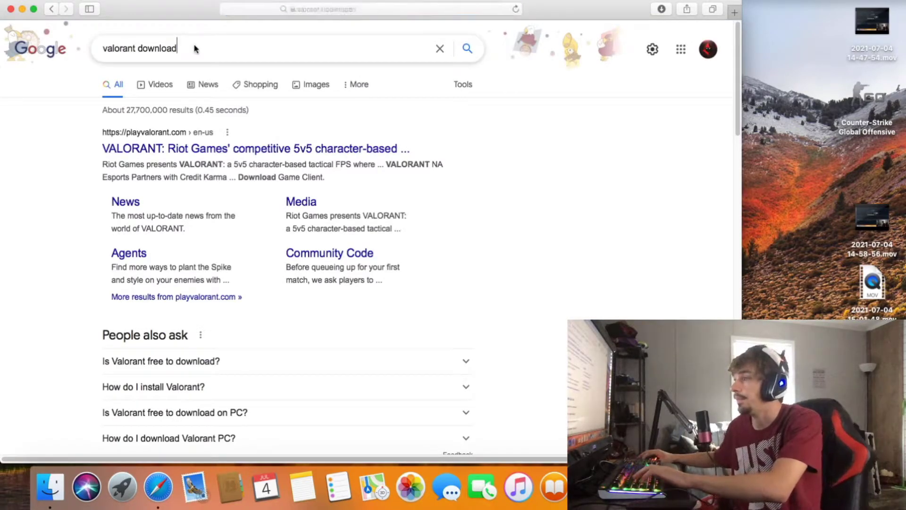
text(mac)
key(Return)
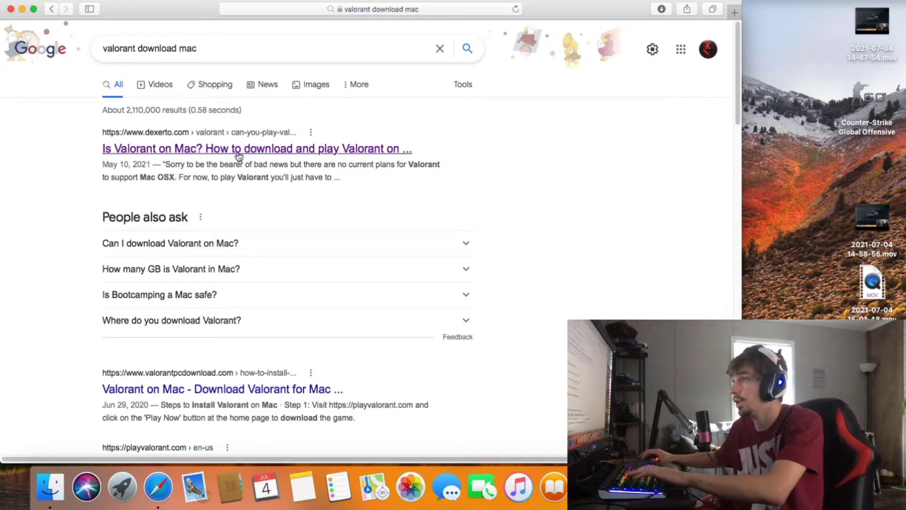
Step: Open the Dexerto Valorant-on-Mac article and read down to its 'Is Valorant on Mac?' section
click(238, 150)
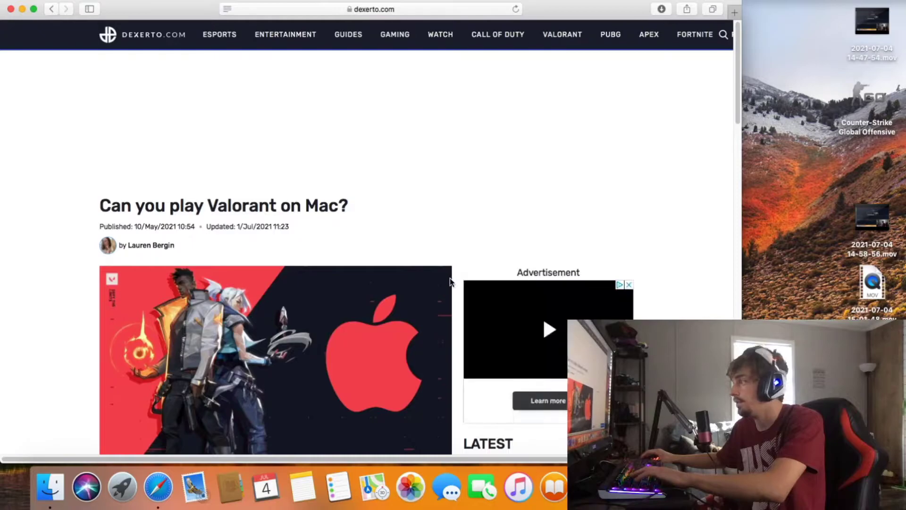
scroll(397, 263, down, 1)
scroll(397, 263, down, 5)
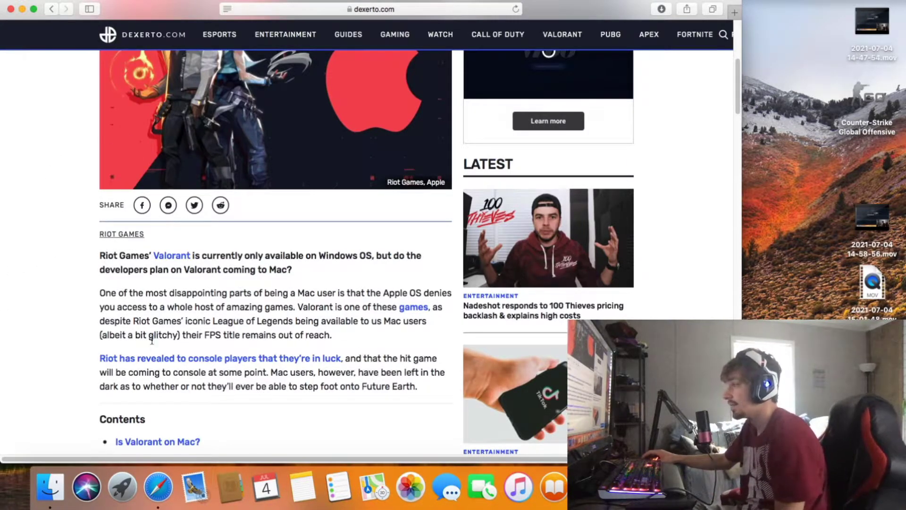
scroll(309, 380, down, 5)
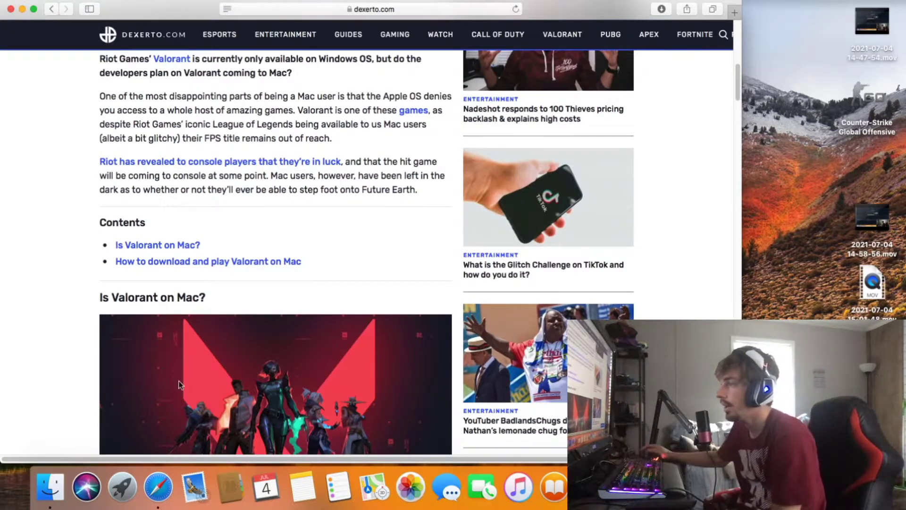
scroll(173, 382, down, 8)
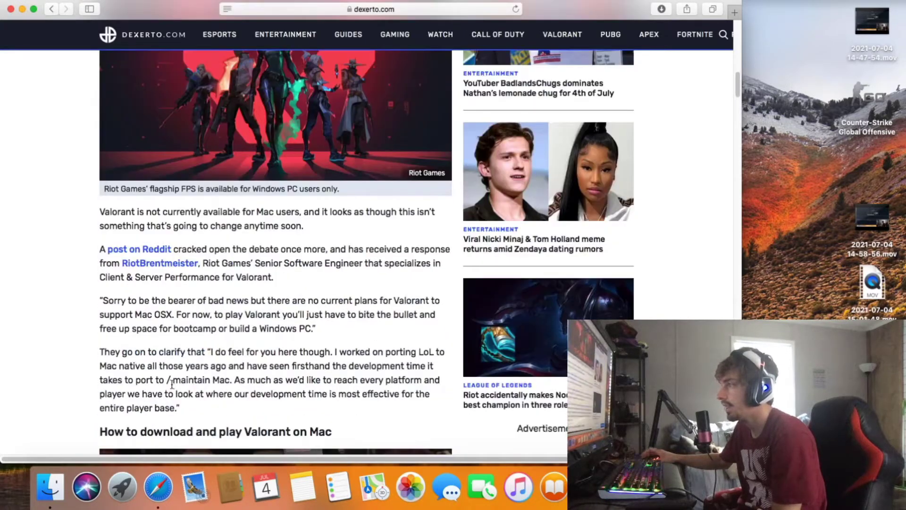
scroll(125, 377, up, 2)
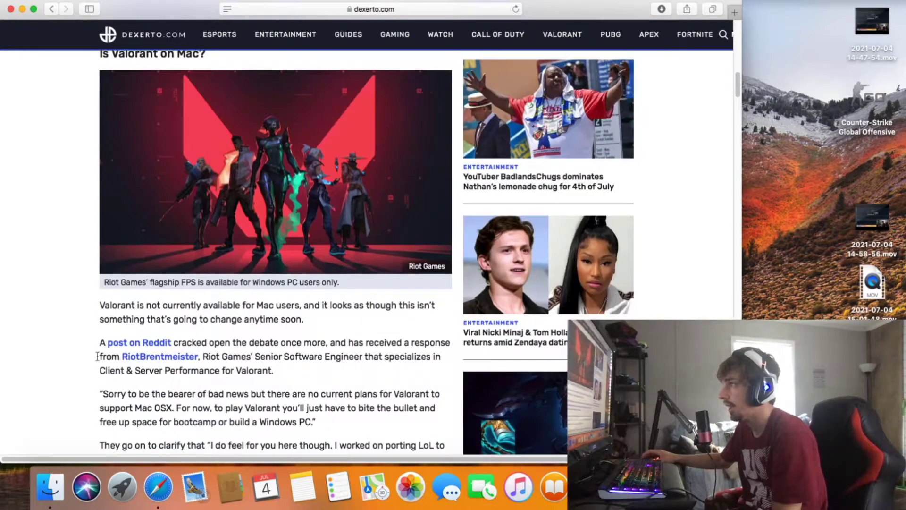
Step: Close the Safari window showing the Dexerto article
click(10, 9)
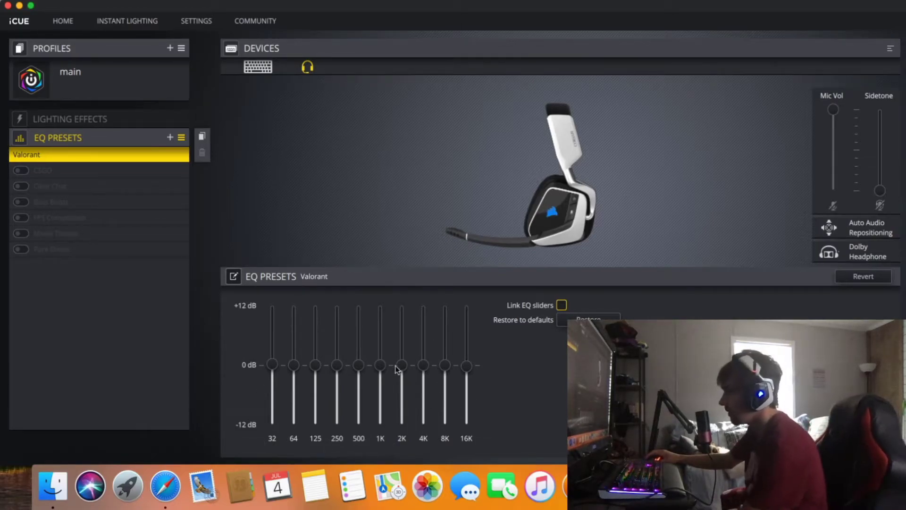
Step: Boost 2K by a few dB, 8K and 16K higher, and 1K just above 0 dB
drag(401, 370, 403, 344)
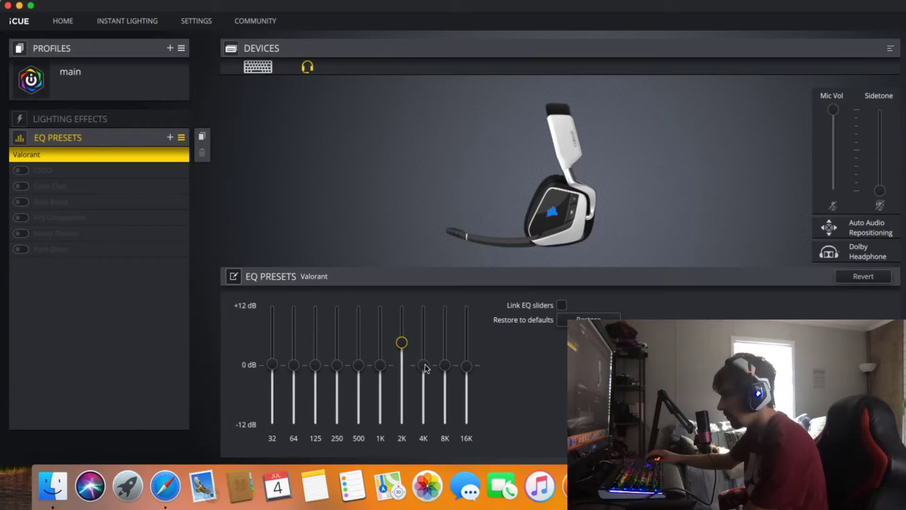
drag(445, 366, 467, 322)
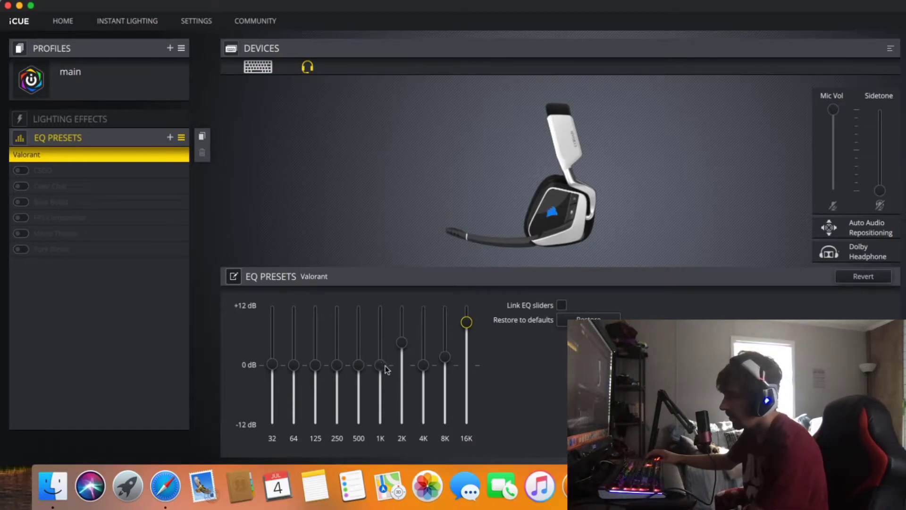
drag(381, 365, 384, 357)
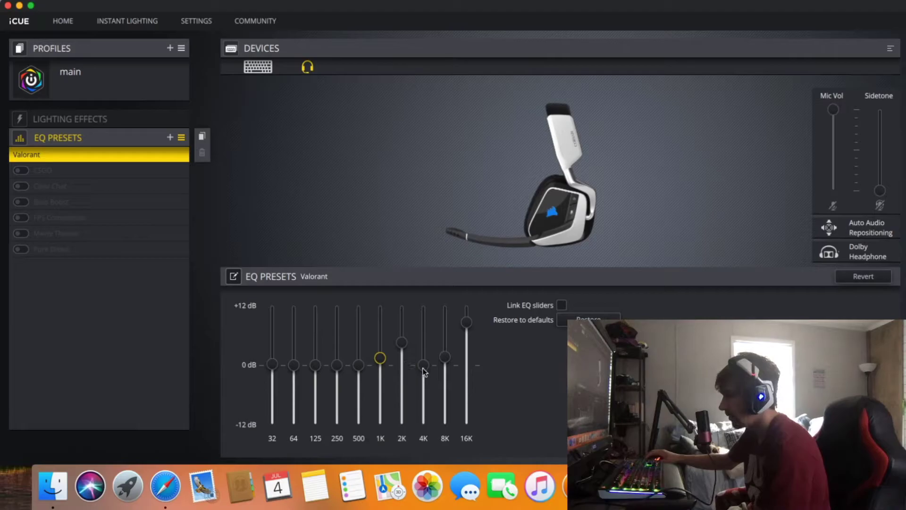
Step: Nudge the 8K band of the Valorant preset slightly higher
click(445, 359)
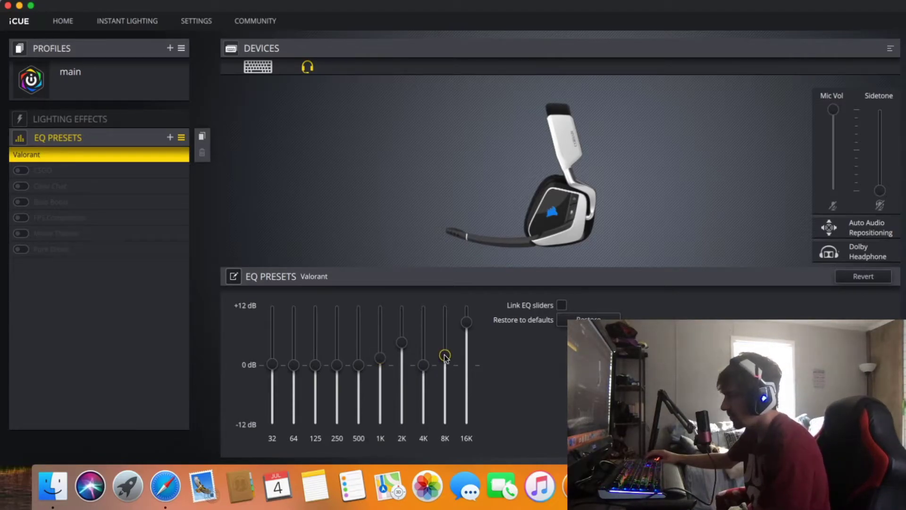
drag(445, 357, 445, 355)
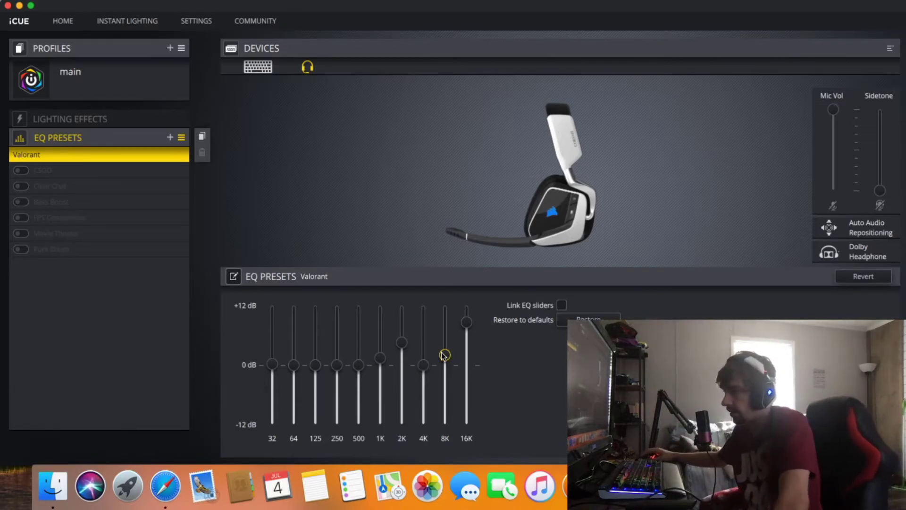
click(424, 350)
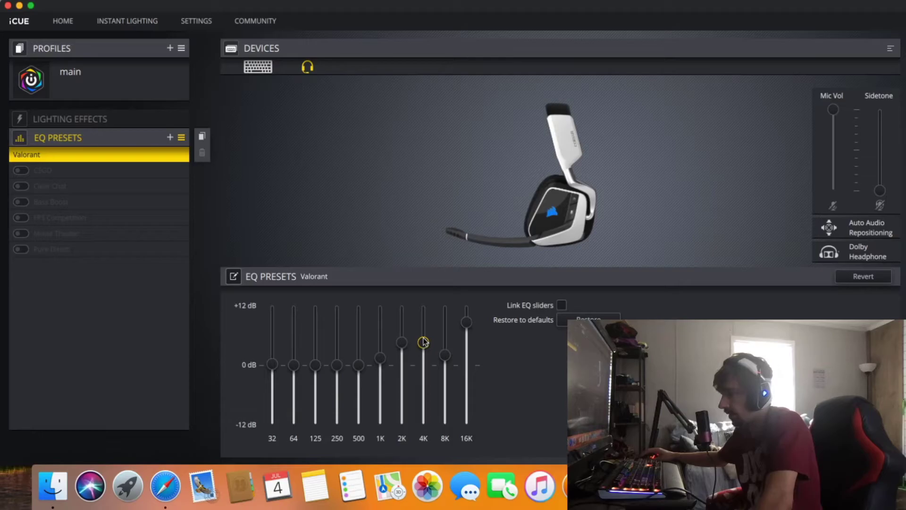
drag(424, 352, 424, 366)
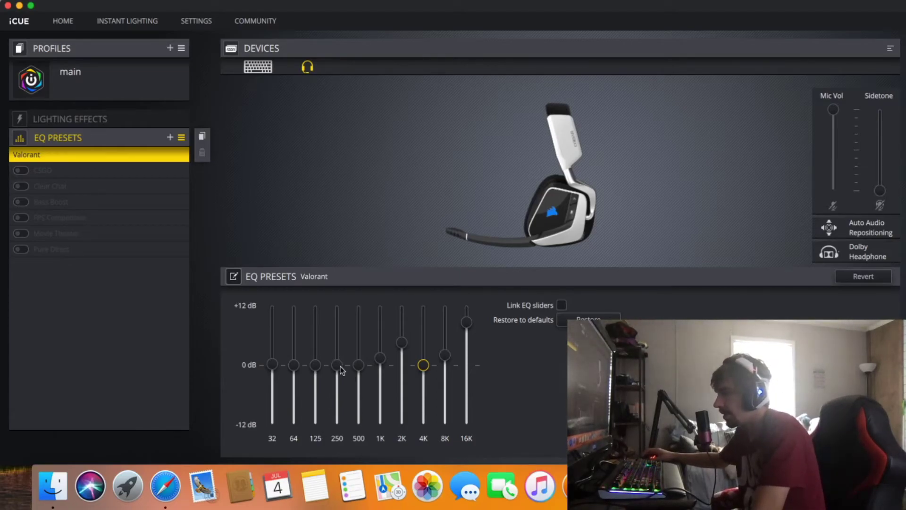
Step: Lift 500 Hz just above 0 dB, 125 Hz by about 5 dB and 32 Hz by about 3 dB
drag(359, 364, 337, 361)
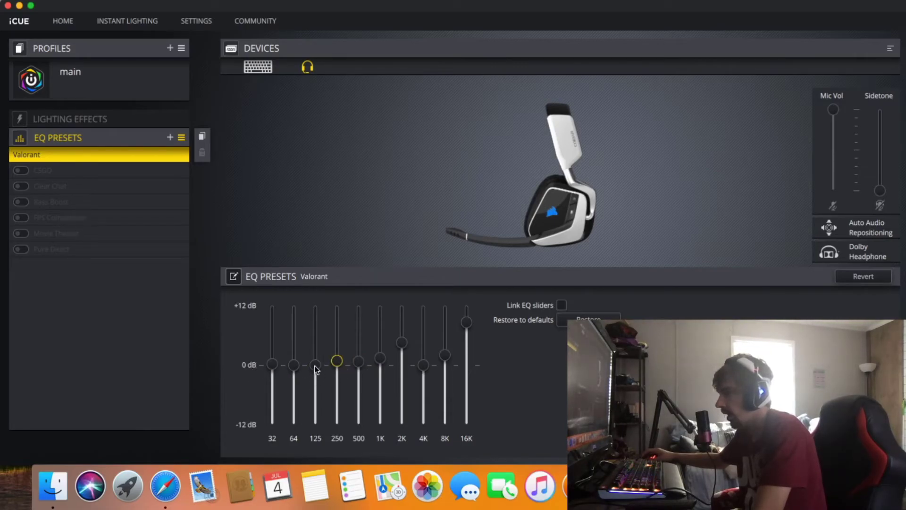
drag(315, 366, 316, 333)
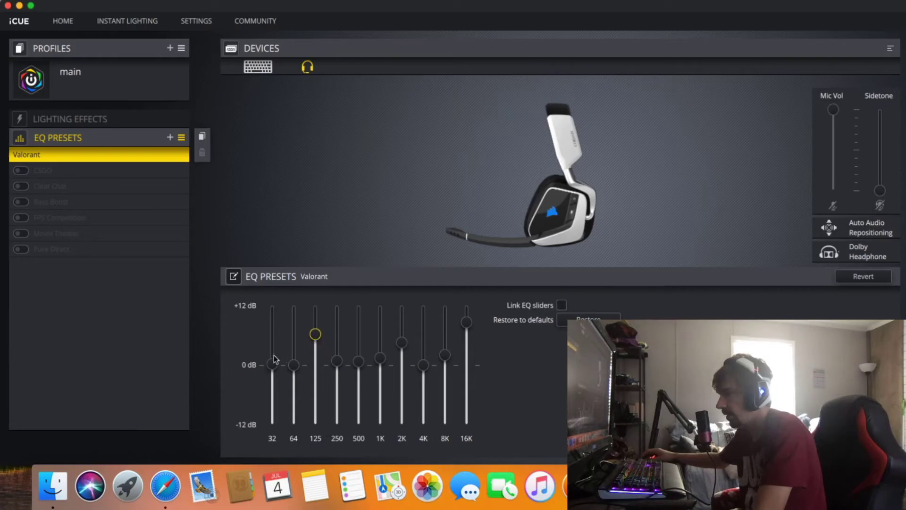
drag(273, 364, 294, 346)
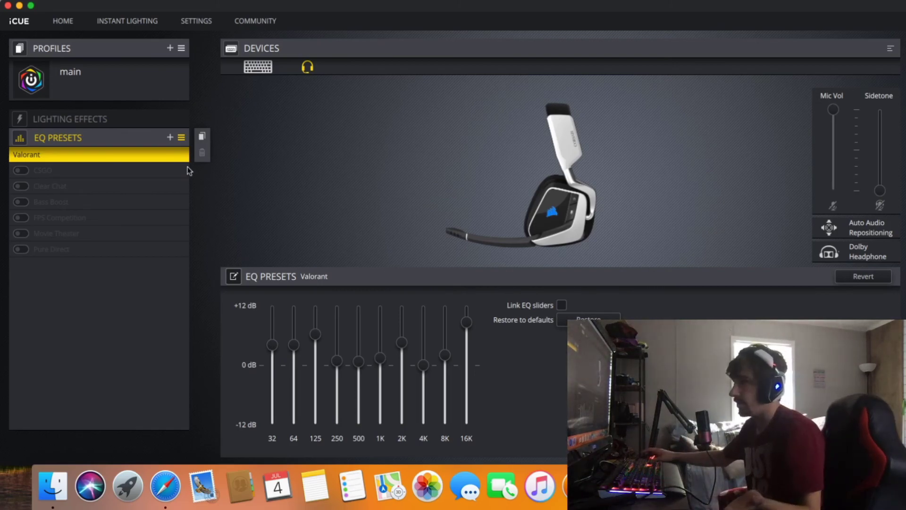
Step: Minimize and restore the iCUE window, then switch over to Streamlabs OBS
click(19, 5)
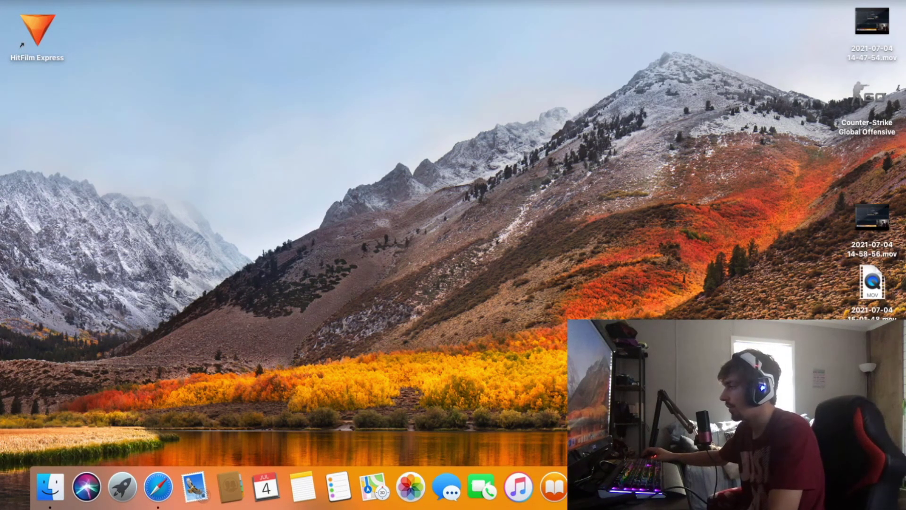
click(822, 487)
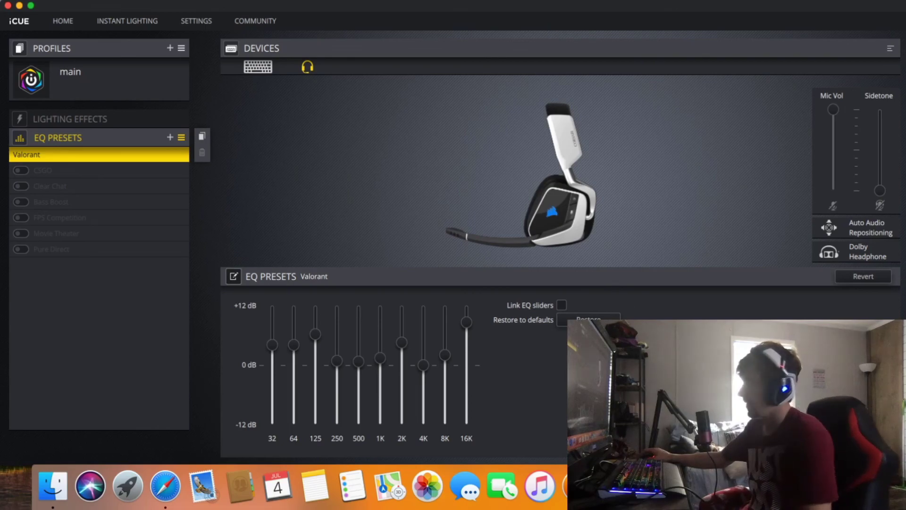
key(super+q)
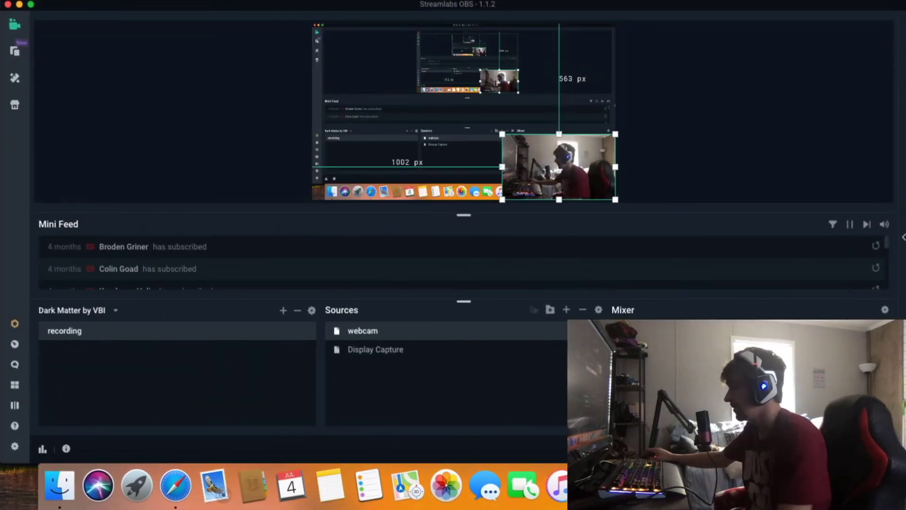